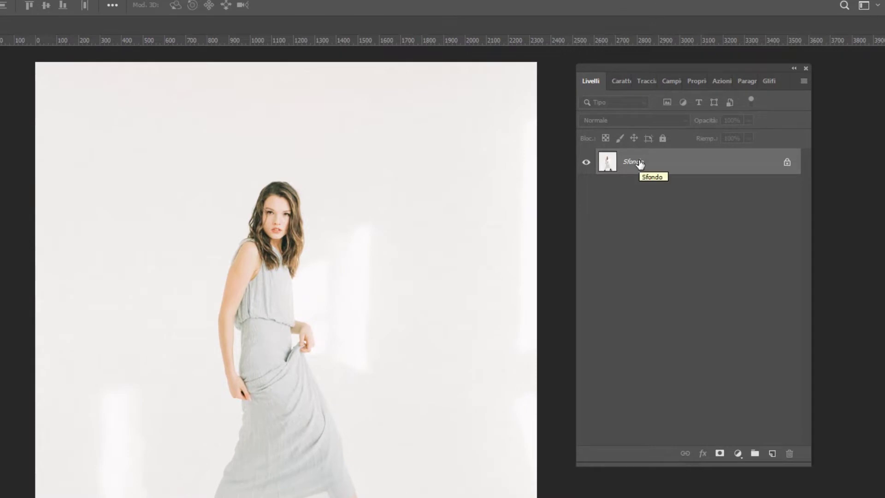
Duplicate the Sfondo layer and automatically select the woman on the Sfondo copia layer as the subject.
drag(639, 166, 774, 453)
click(654, 193)
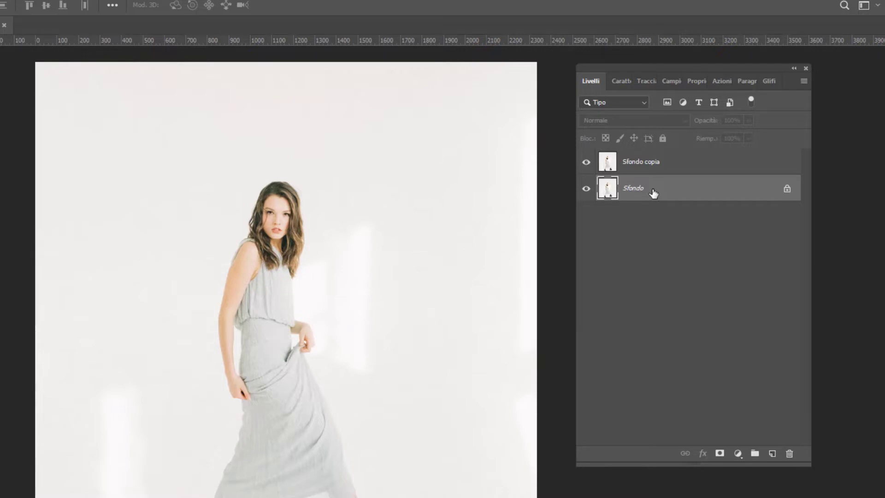
click(650, 165)
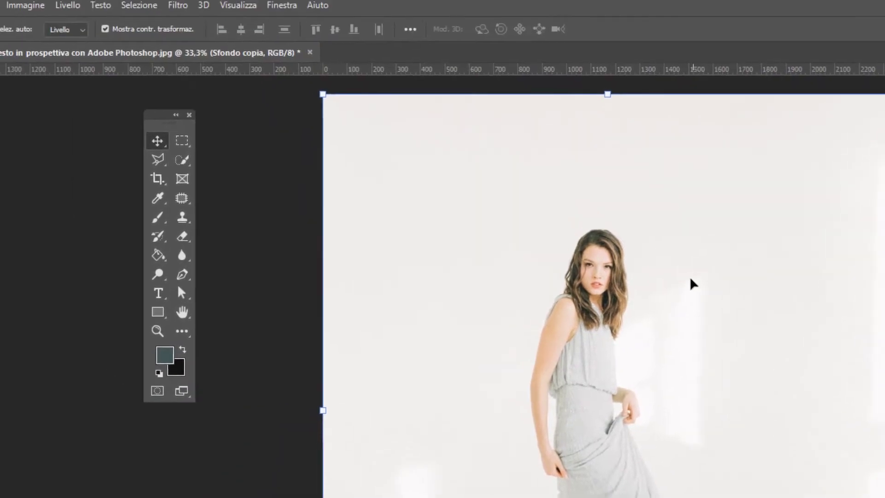
click(148, 10)
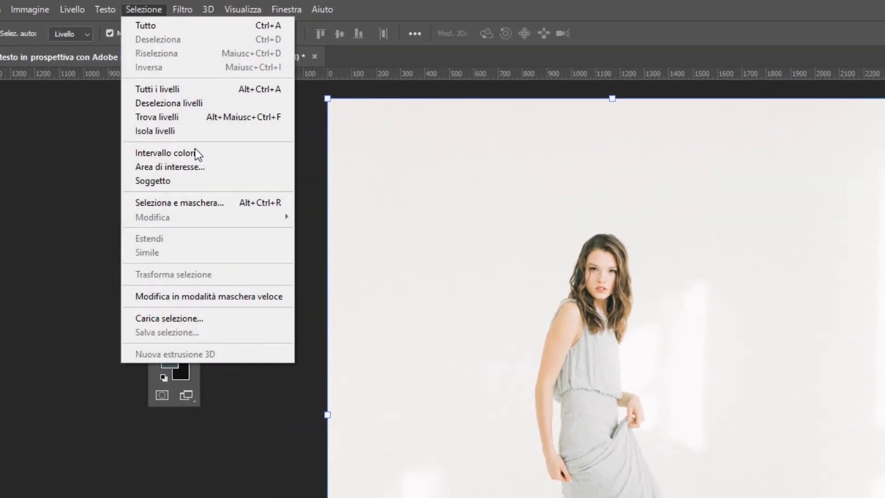
click(203, 182)
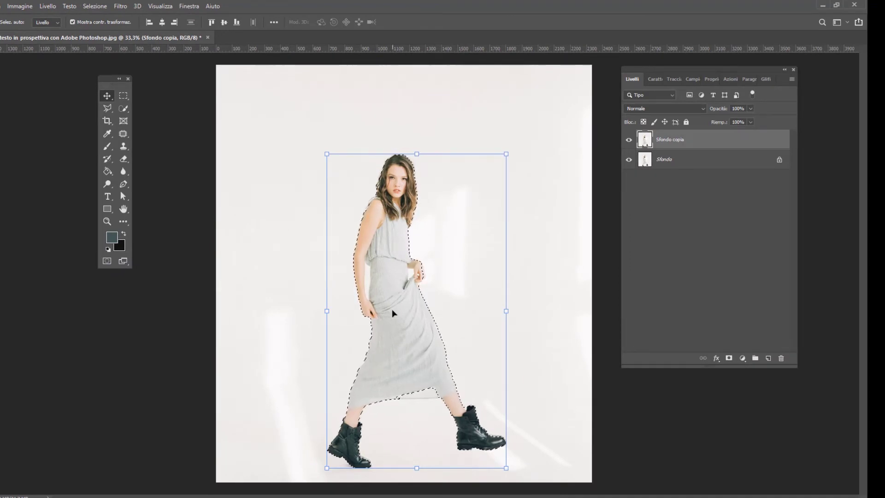
Subtract the background gaps between the woman's arms and dress from the selection using Quick Selection with a 12 px brush.
scroll(374, 301, up, 8)
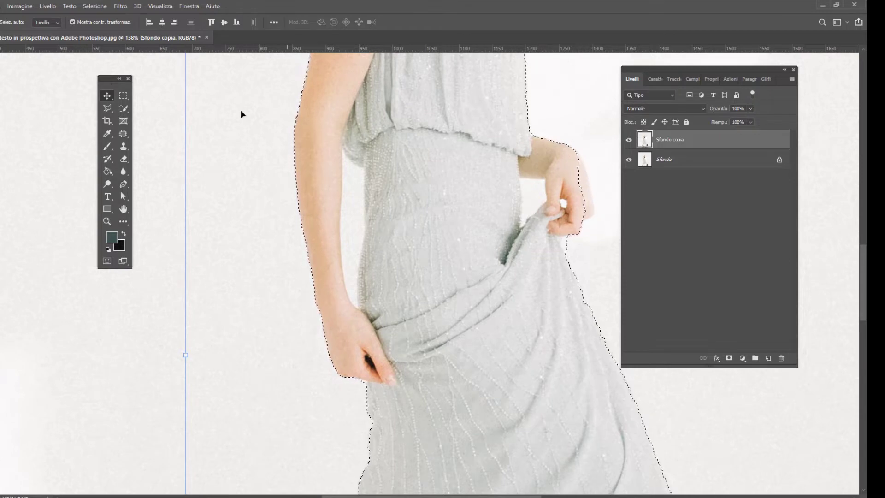
click(124, 112)
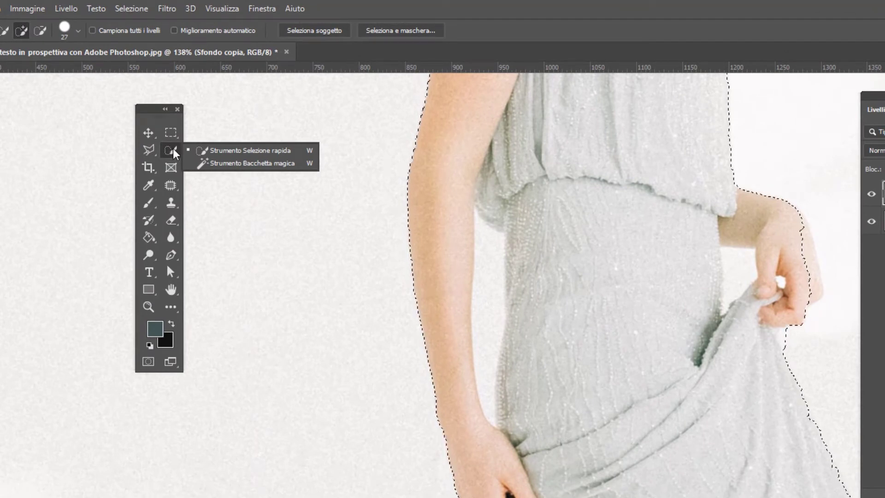
click(233, 152)
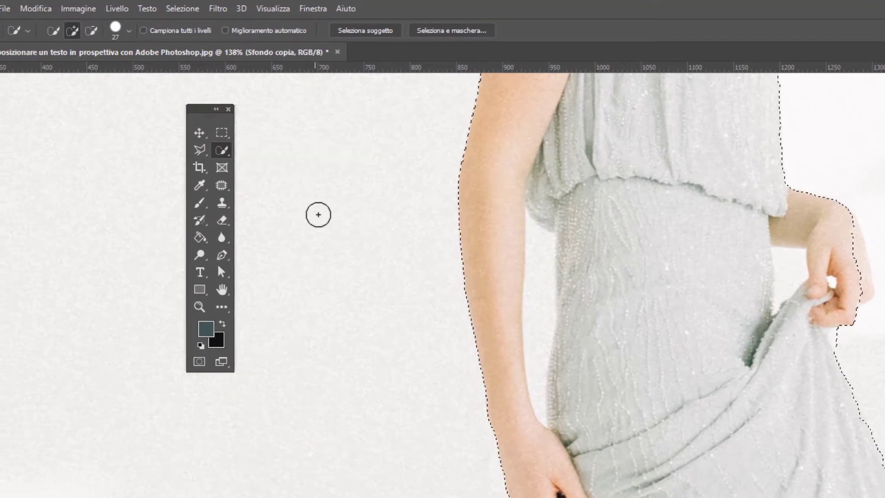
click(130, 31)
drag(71, 69, 64, 73)
click(534, 242)
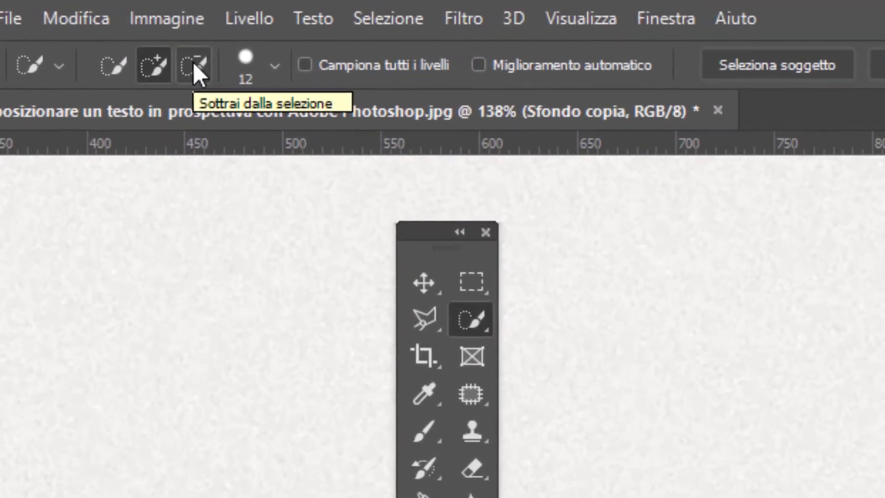
click(193, 62)
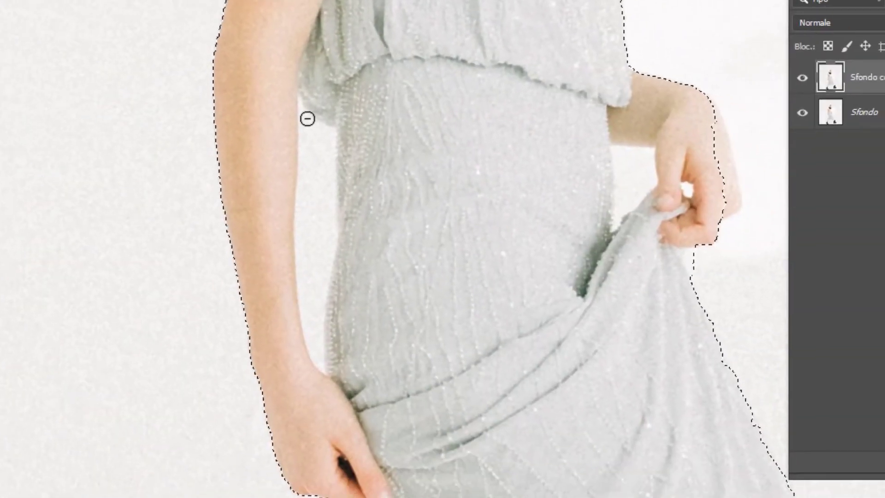
mouse_move(308, 119)
mouse_down()
mouse_move(322, 167)
mouse_move(321, 364)
mouse_move(322, 195)
mouse_move(311, 208)
mouse_move(301, 106)
mouse_move(308, 197)
mouse_move(325, 251)
mouse_move(313, 312)
mouse_move(306, 257)
mouse_move(312, 312)
mouse_move(310, 241)
mouse_move(323, 300)
mouse_up()
mouse_move(622, 207)
mouse_down()
mouse_move(621, 150)
mouse_move(650, 200)
mouse_move(725, 156)
mouse_move(712, 156)
mouse_up()
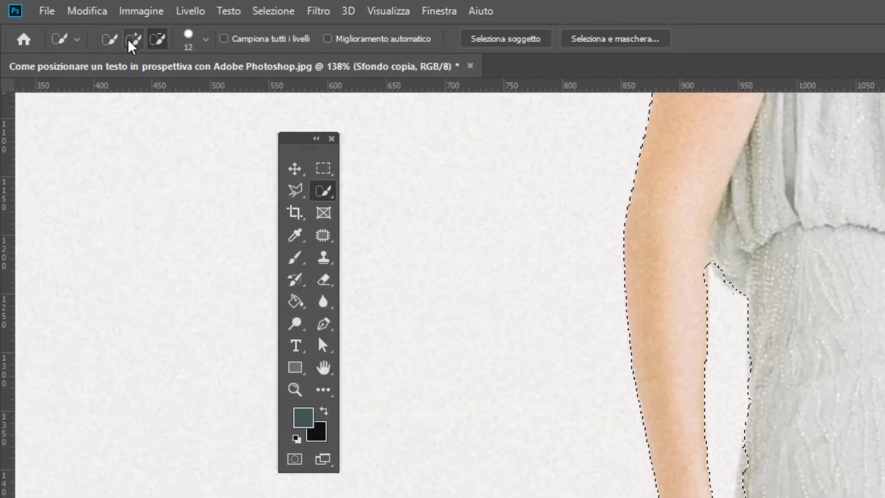
Add the missing edge of the raised hand and the sheer hem of the dress to the selection.
click(133, 41)
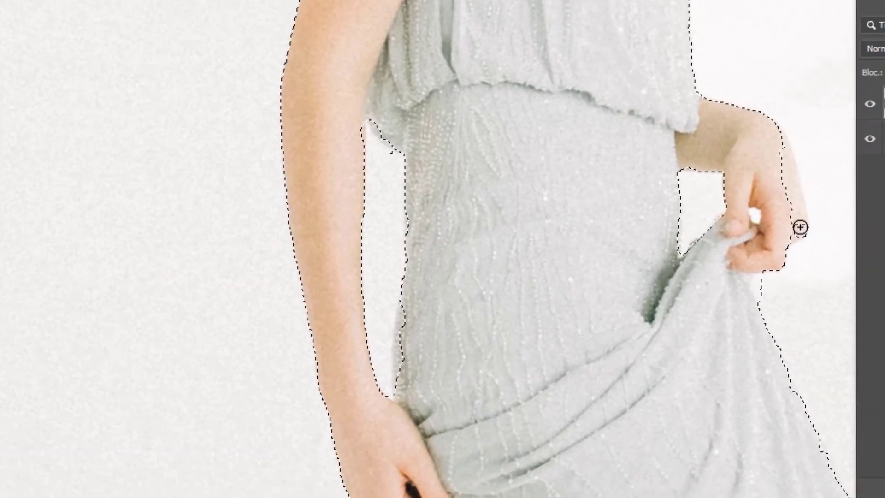
drag(800, 227, 780, 158)
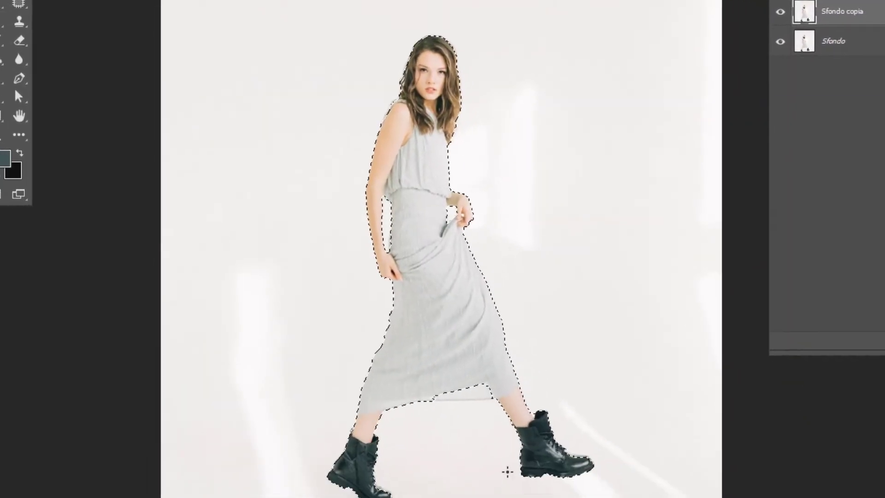
scroll(490, 428, up, 6)
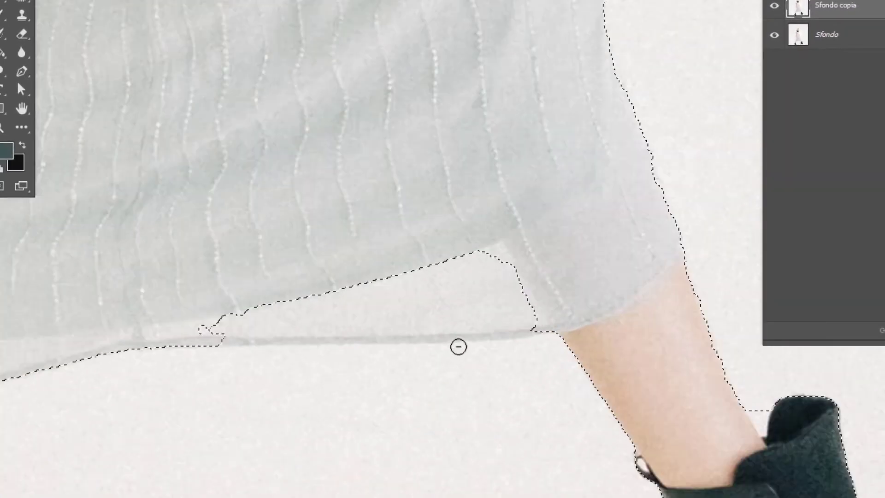
mouse_move(463, 331)
mouse_down()
mouse_move(289, 321)
mouse_move(182, 328)
mouse_move(397, 334)
mouse_move(529, 314)
mouse_up()
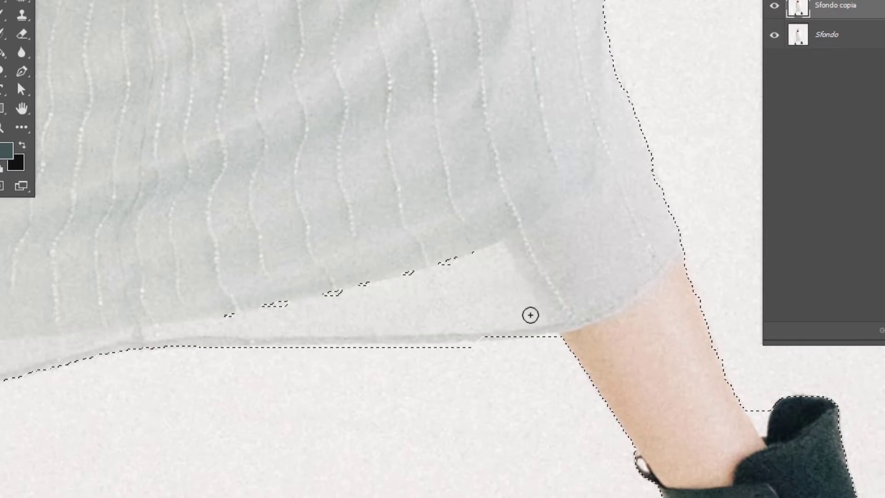
click(496, 264)
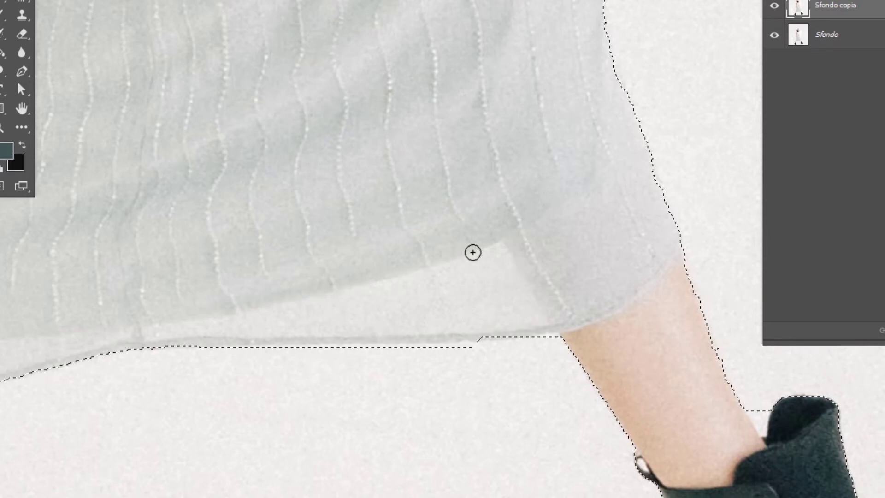
scroll(411, 211, down, 6)
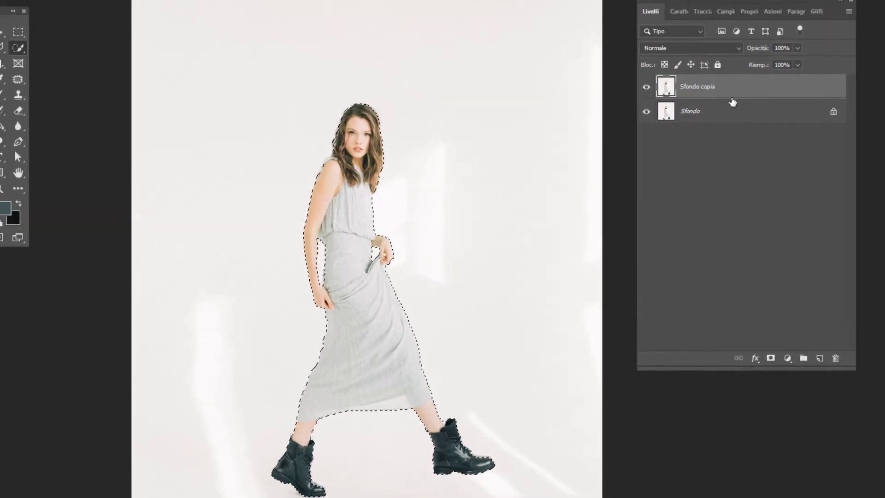
Copy the selected woman onto a new layer and check the cutout by toggling the visibility of the layers below.
click(61, 8)
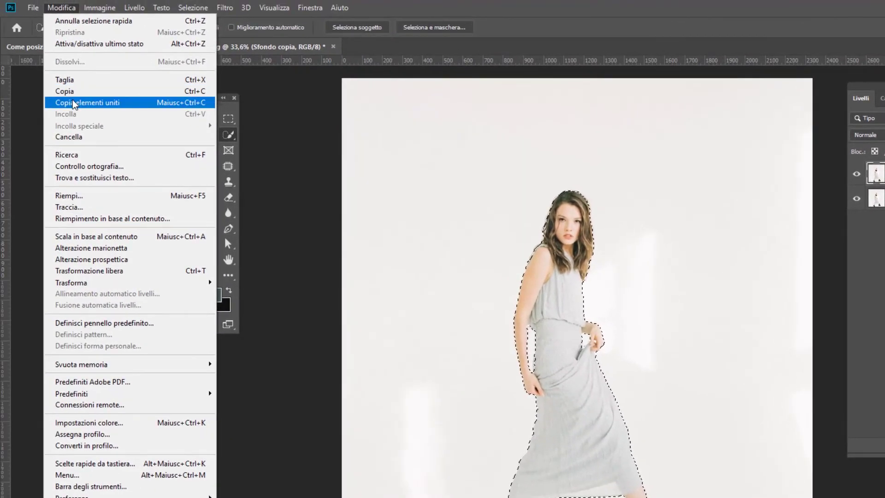
click(648, 6)
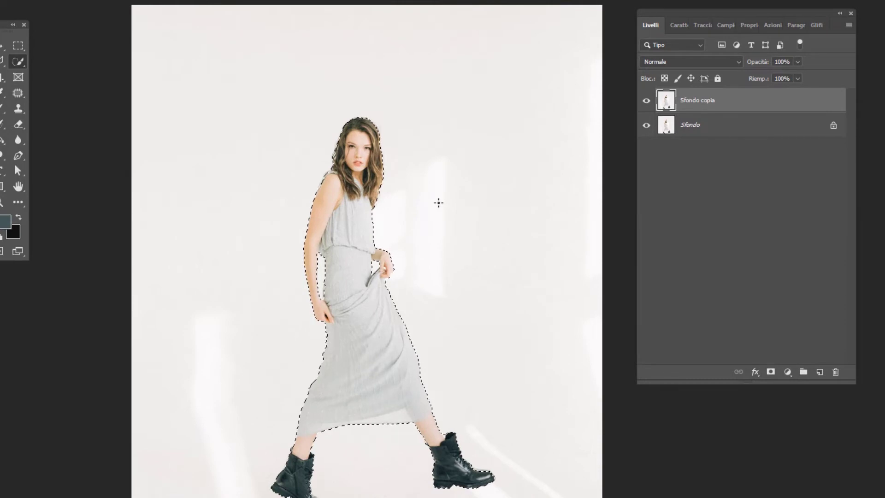
key(ctrl+j)
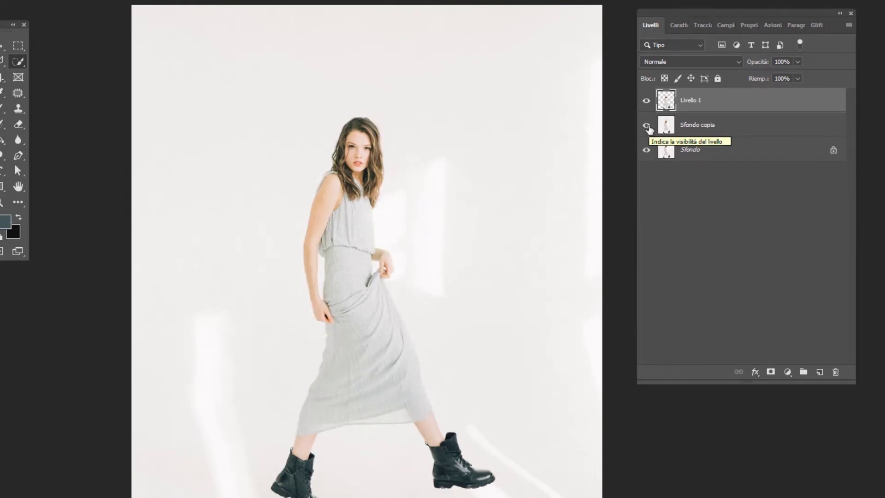
click(646, 125)
click(646, 150)
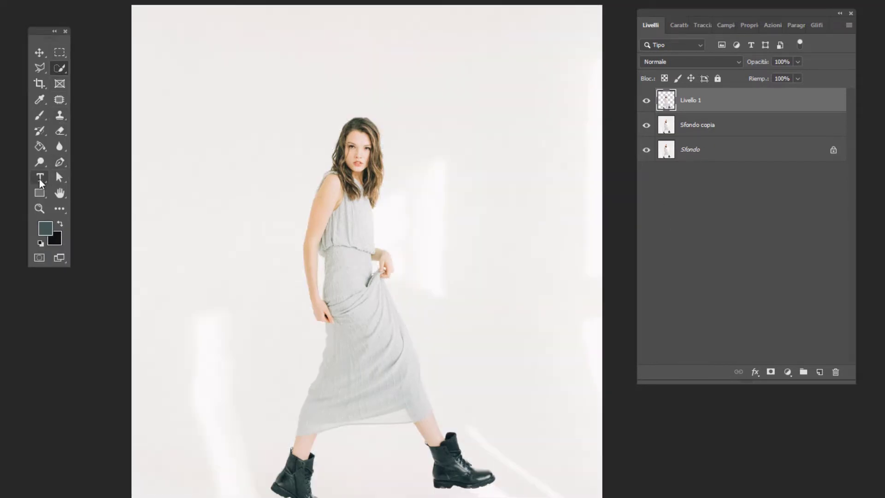
Set the Type tool's text colour to #324241.
click(40, 180)
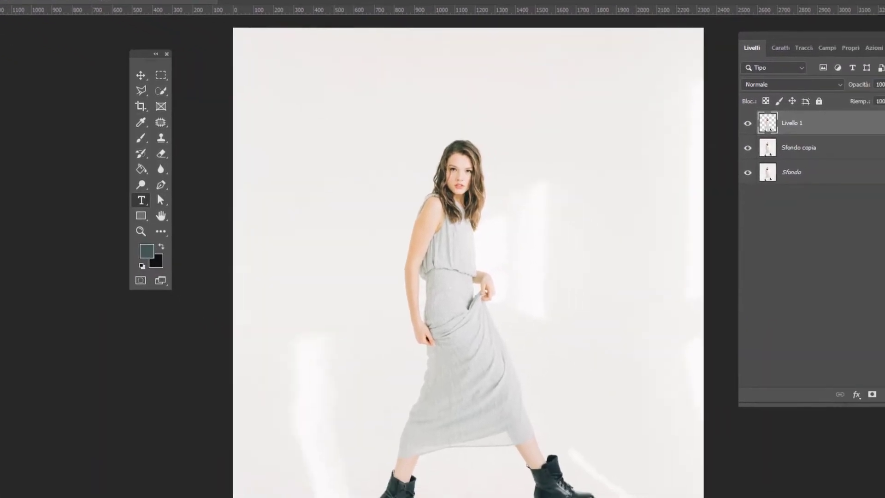
click(481, 29)
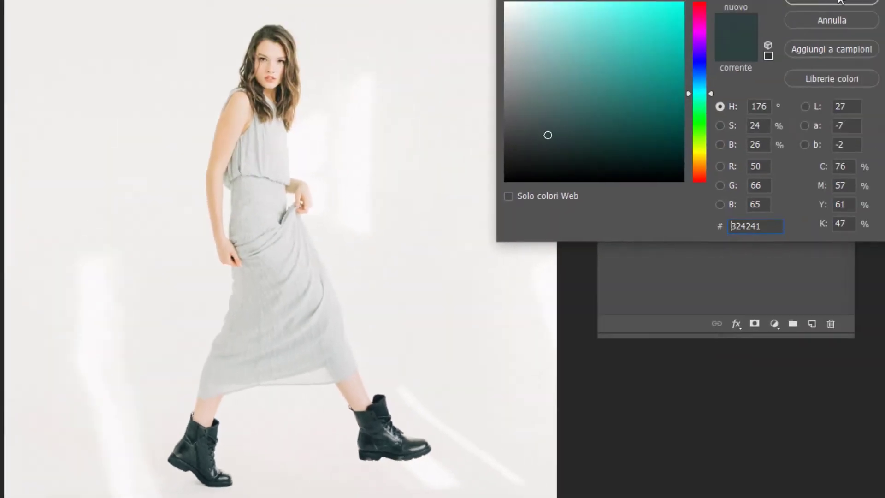
key(Return)
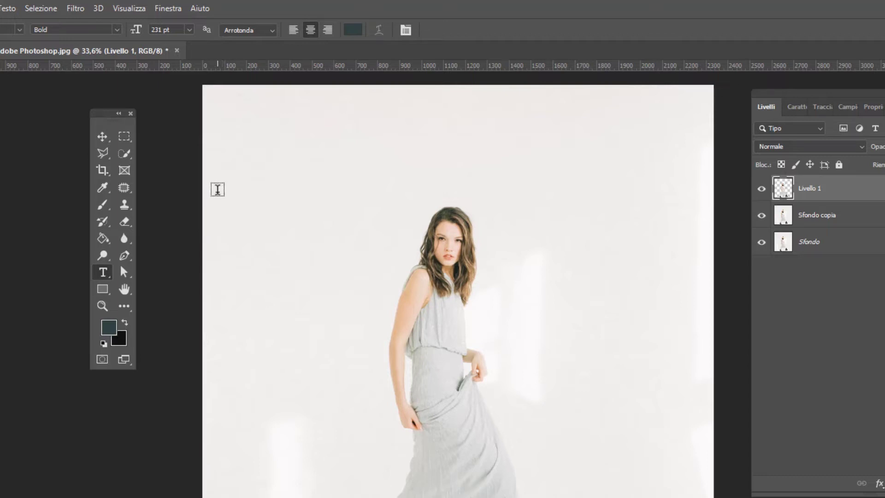
Add the placeholder text "Lorem Ipsum" and position it above the woman's head.
click(219, 188)
text(Lorem Ipsum)
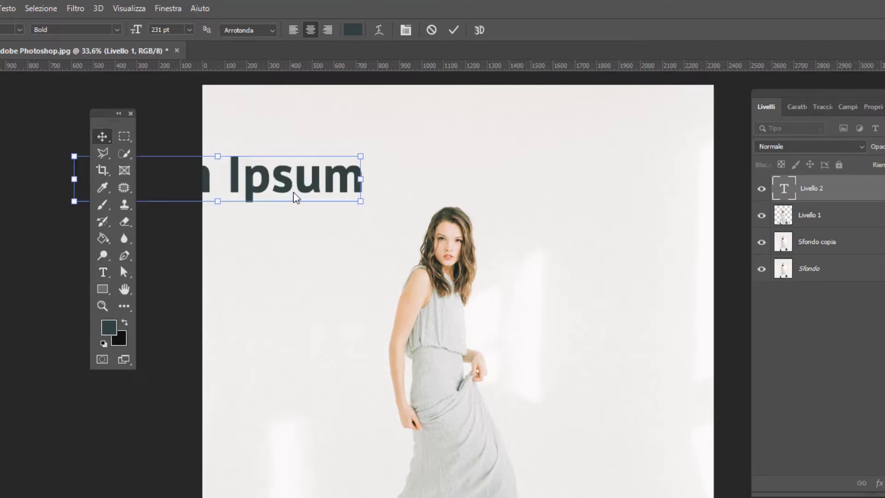
key(ctrl+Return)
drag(293, 197, 537, 175)
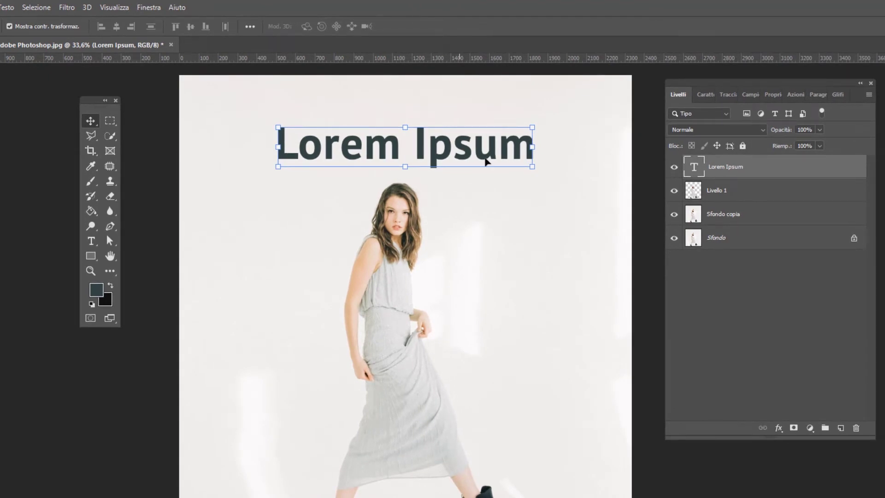
Align the text layer to the horizontal centre of the Sfondo copia layer.
ctrl+click(736, 215)
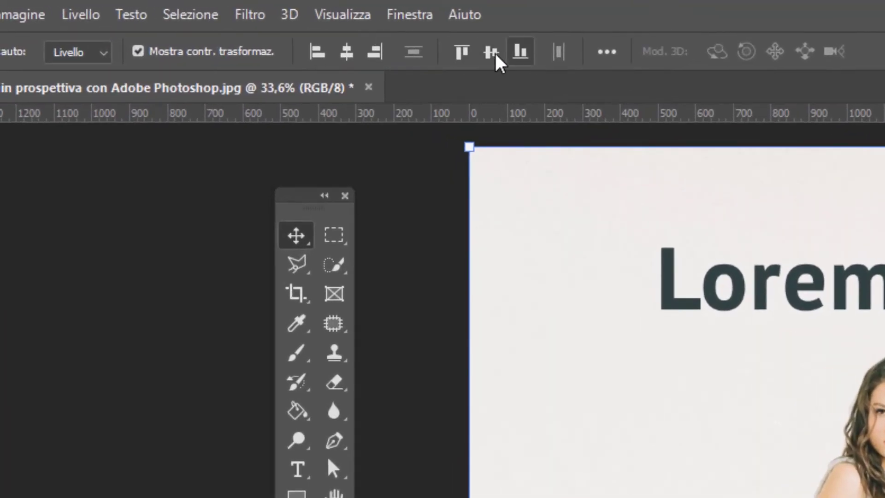
click(347, 58)
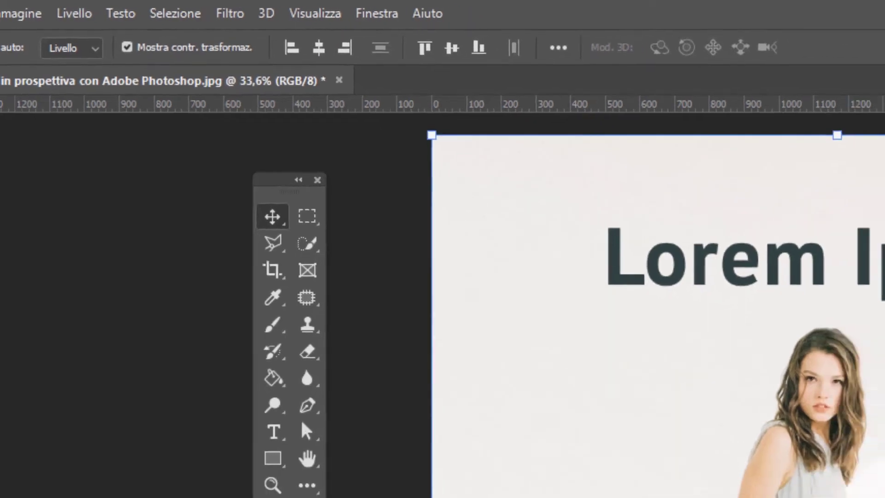
click(484, 149)
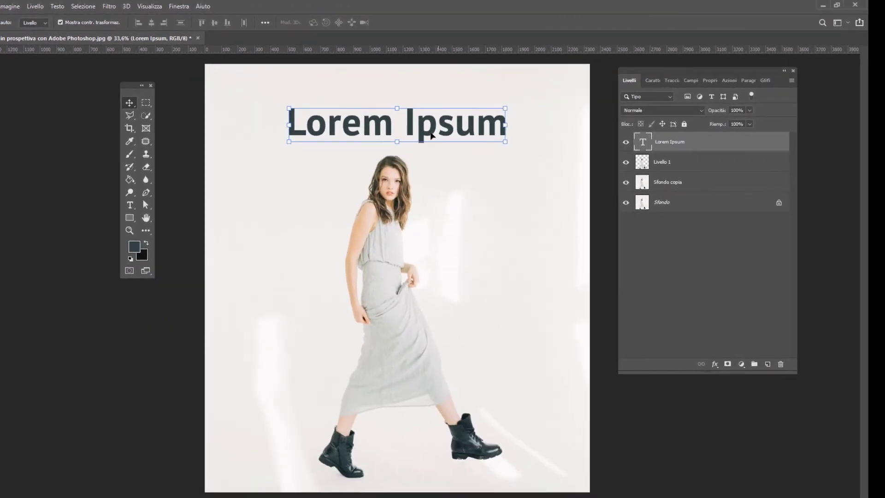
mouse_move(433, 136)
mouse_down()
mouse_move(415, 136)
mouse_move(434, 136)
mouse_up()
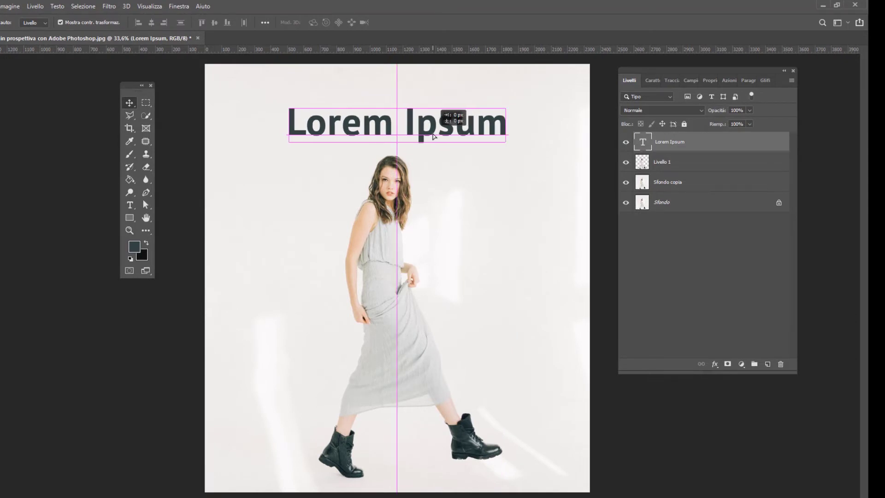
drag(433, 136, 433, 136)
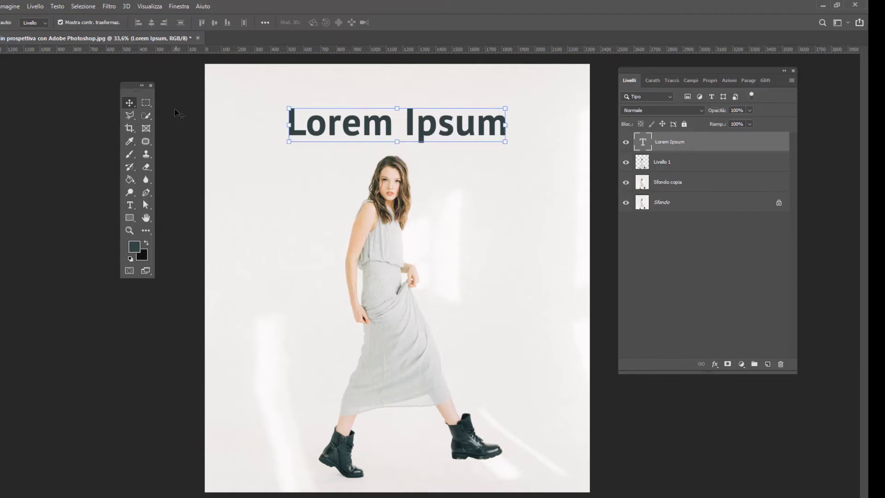
Replace the placeholder text with "UGUALE E CONTRARIA".
click(129, 209)
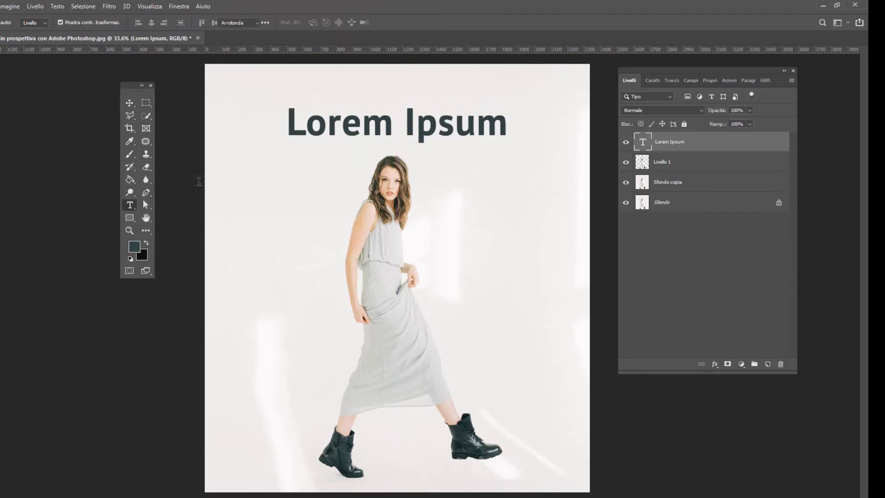
click(380, 127)
key(ctrl+a)
text(UGUALE E CONTRARIA)
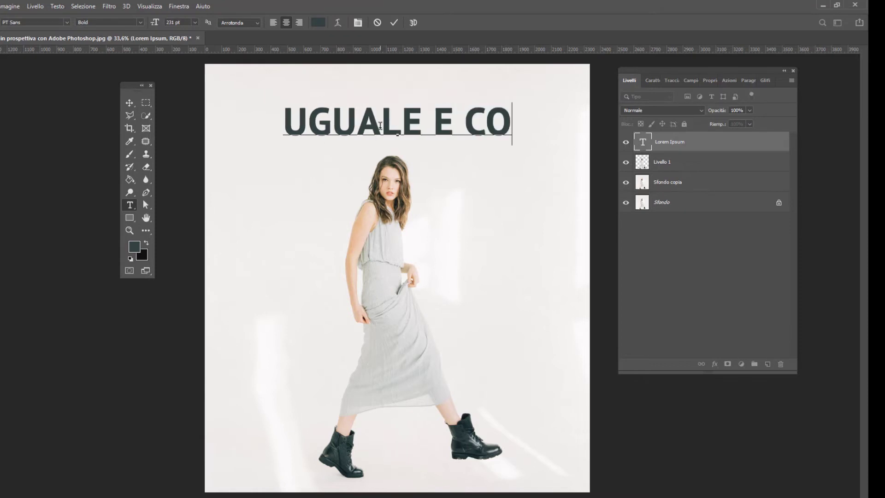
click(396, 21)
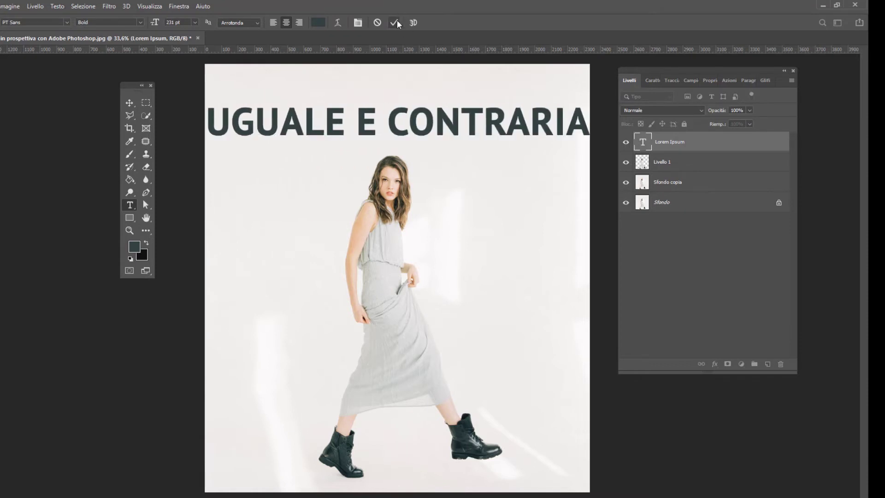
Move the UGUALE E CONTRARIA text layer below the woman's cutout layer, Livello 1.
key(v)
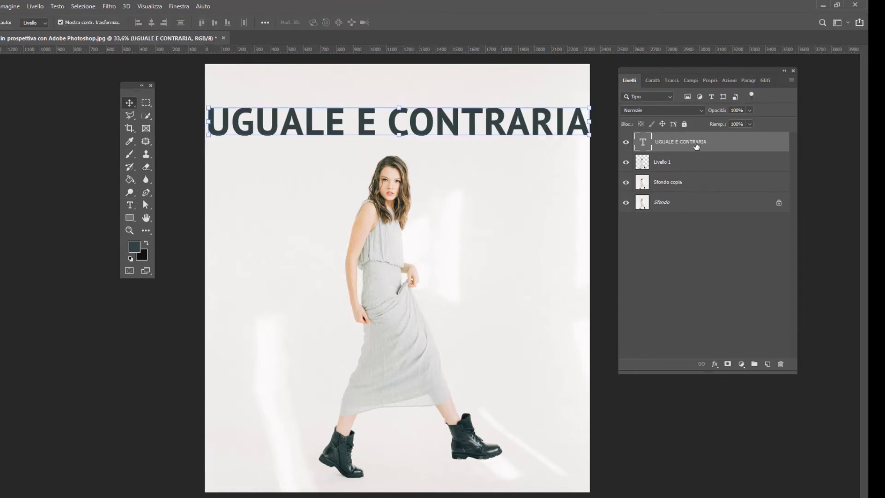
drag(698, 145, 701, 168)
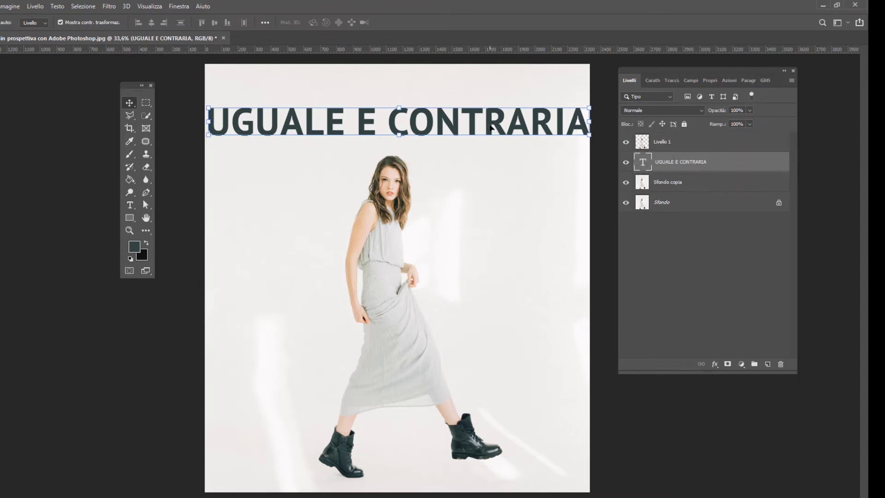
Move the UGUALE E CONTRARIA text down so it passes behind the woman's head.
drag(491, 128, 492, 193)
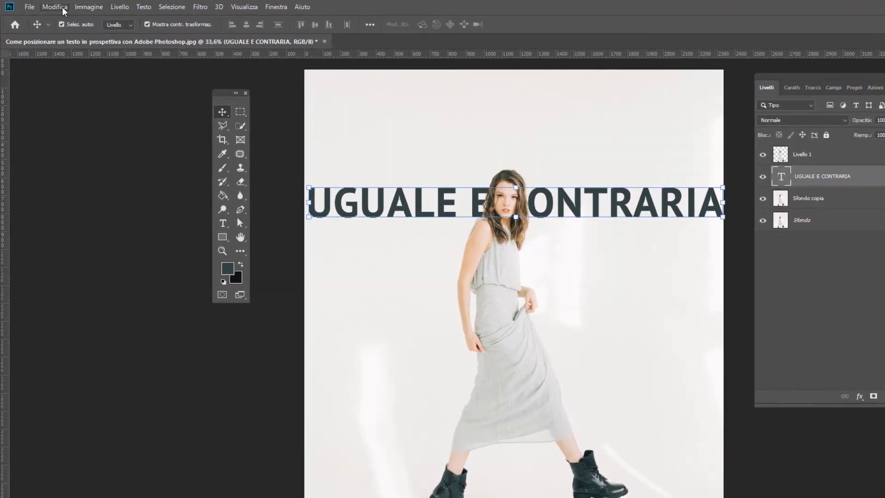
Start Perspective Warp (Alterazione prospettica) on the text layer, rasterizing it, and lay out two adjoining planes that cover the text and meet at the woman.
click(79, 9)
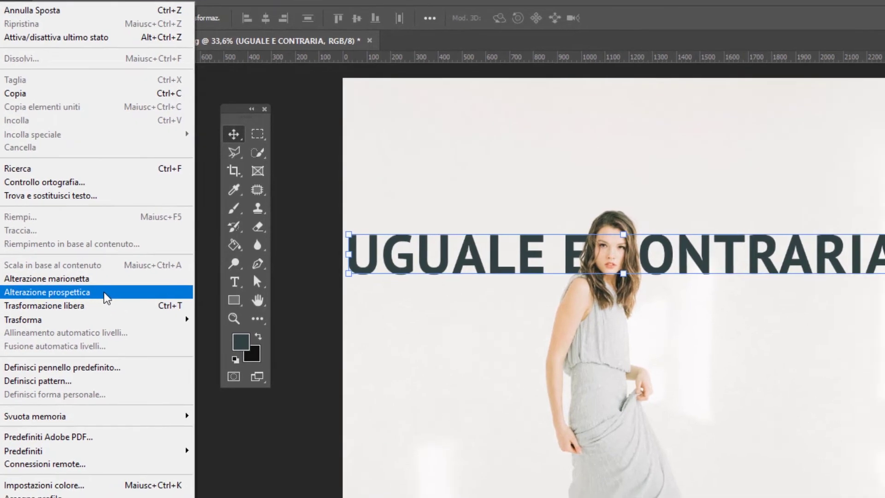
click(165, 307)
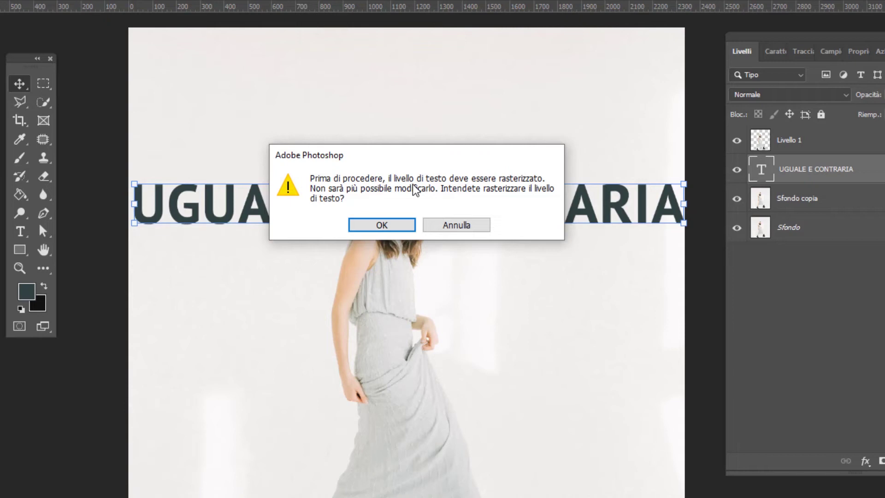
click(390, 227)
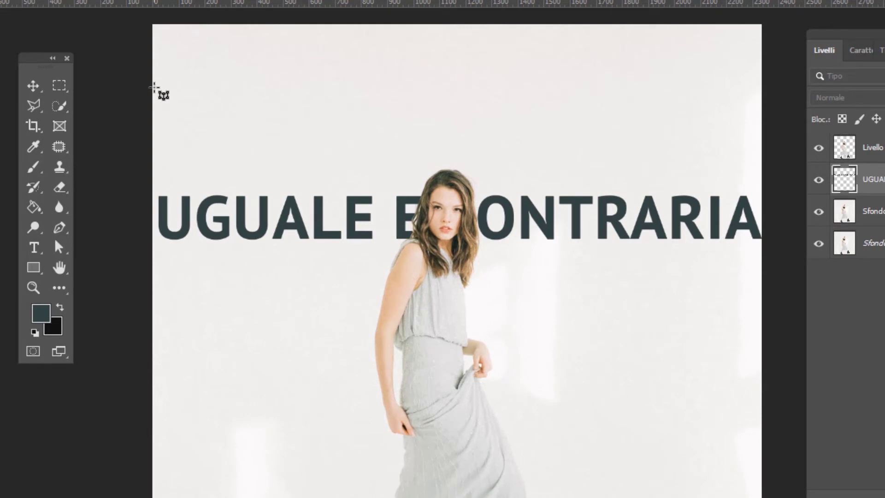
drag(154, 88, 453, 392)
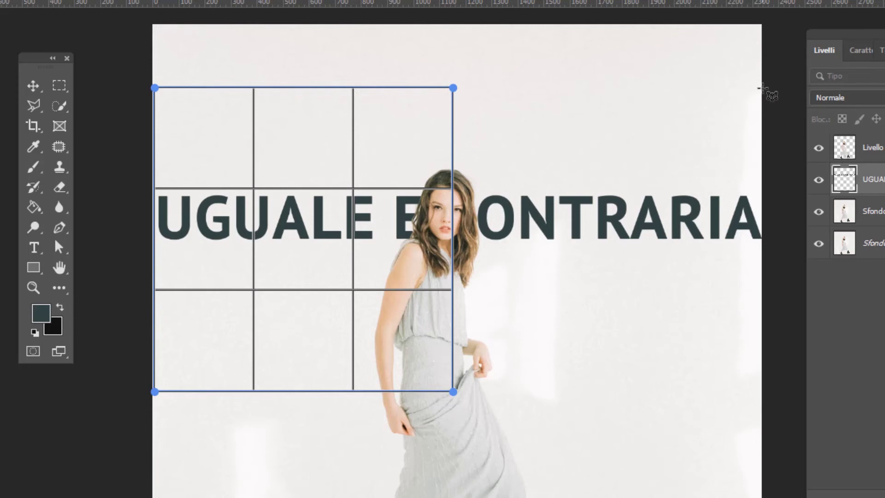
drag(762, 88, 453, 391)
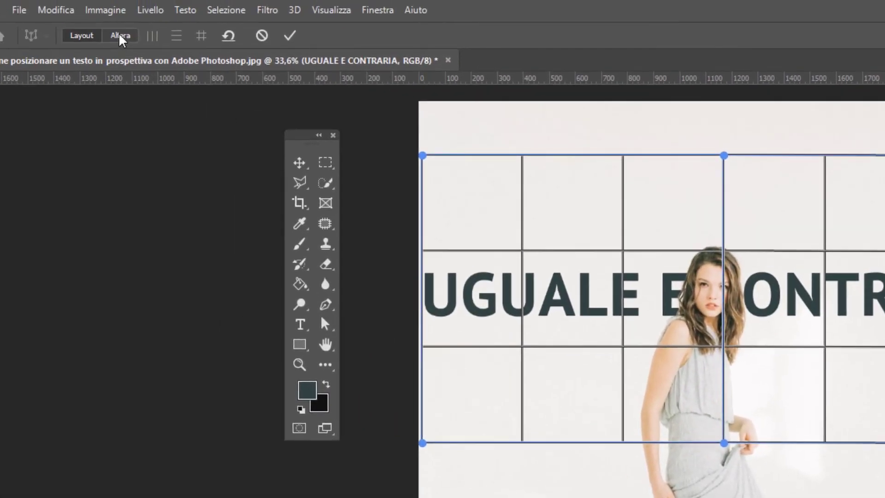
Switch Perspective Warp to Altera mode and stretch the outer corners of both planes up and down so the text grows towards the image edges.
click(121, 39)
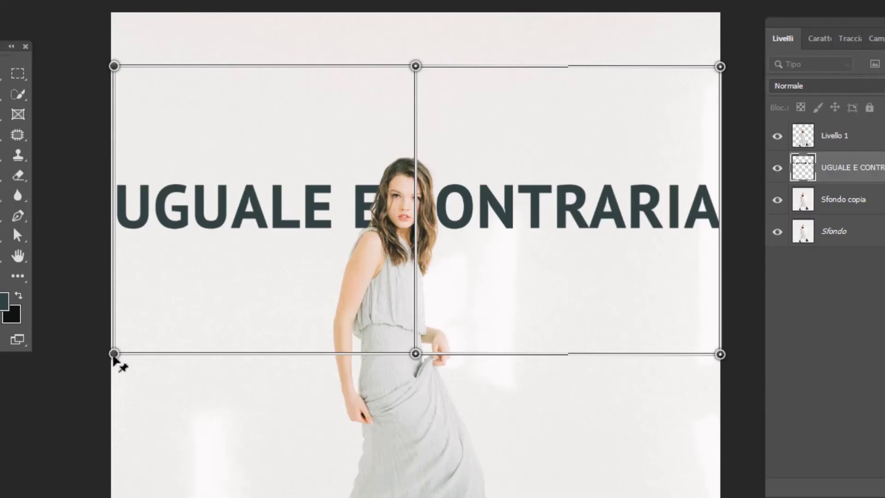
drag(114, 355, 115, 425)
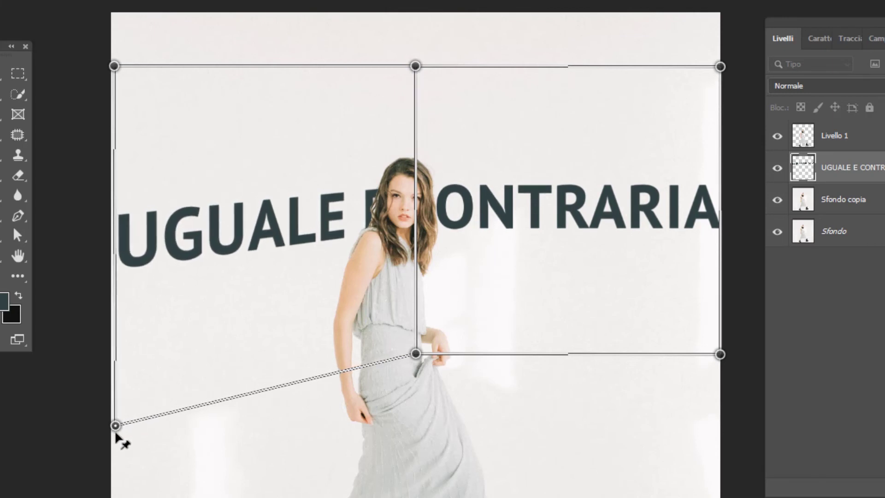
drag(115, 63, 118, 0)
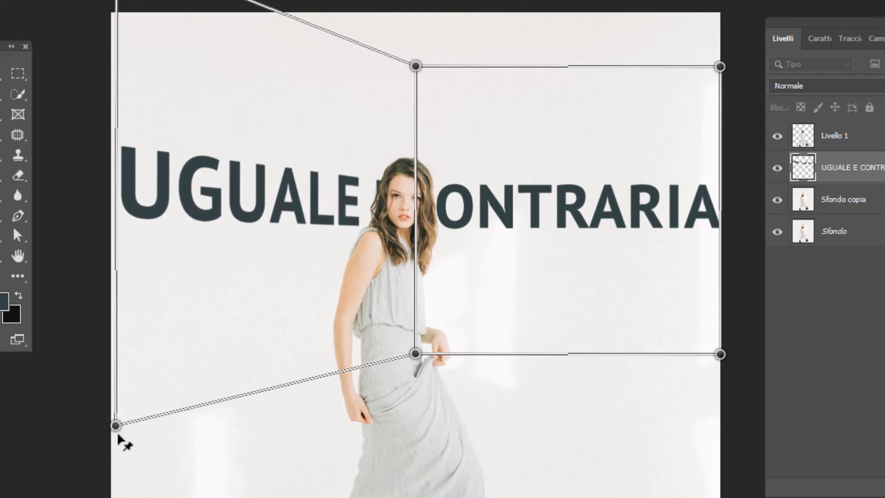
drag(118, 436, 118, 476)
drag(724, 364, 716, 480)
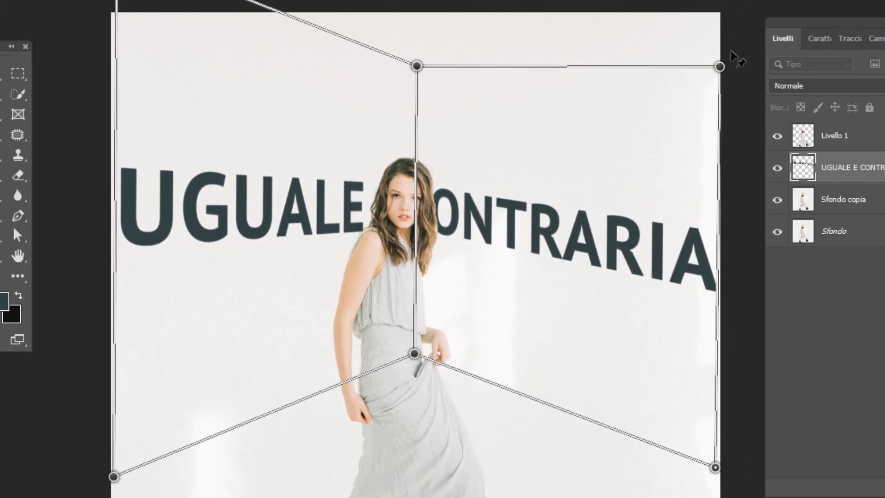
drag(720, 66, 718, 0)
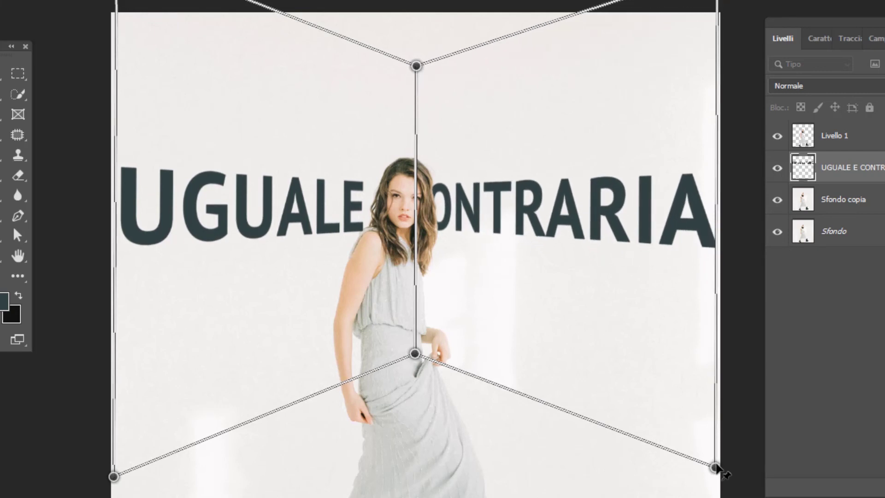
drag(715, 467, 715, 486)
drag(114, 477, 117, 485)
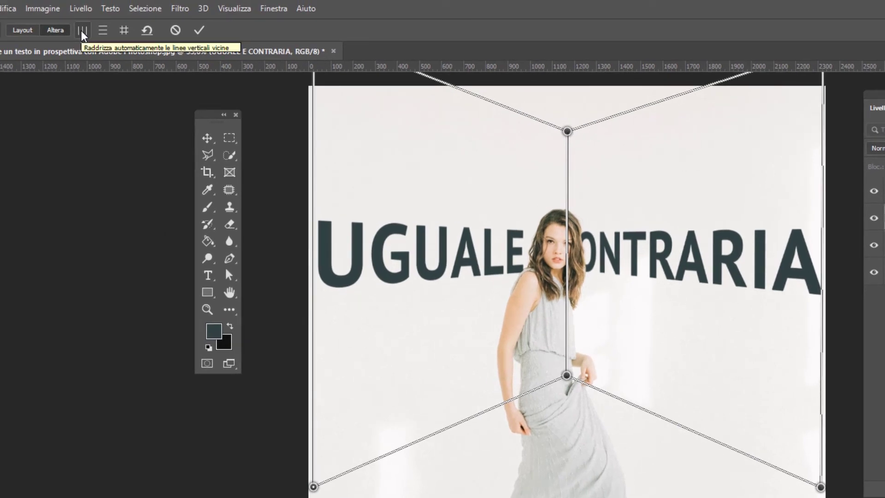
Straighten the near-vertical lines of the warp planes, nudge the right plane's lower outer corner inward, and apply the perspective warp.
click(83, 32)
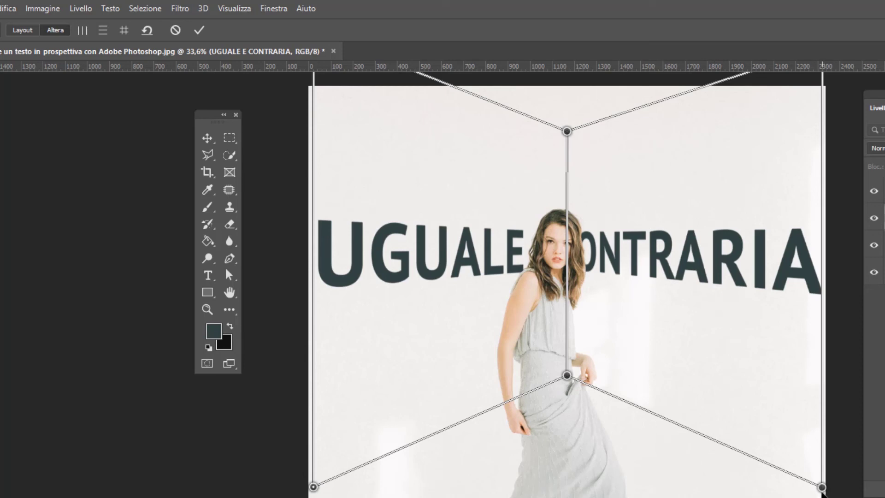
drag(822, 487, 821, 486)
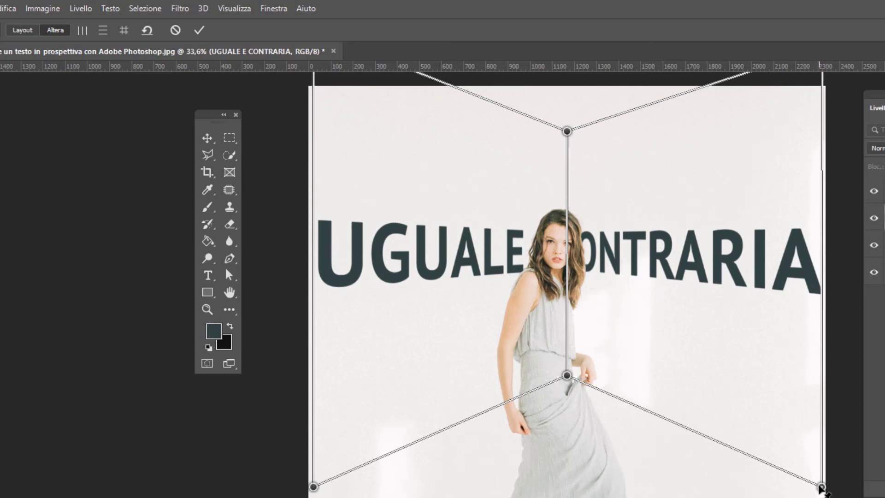
drag(821, 487, 819, 482)
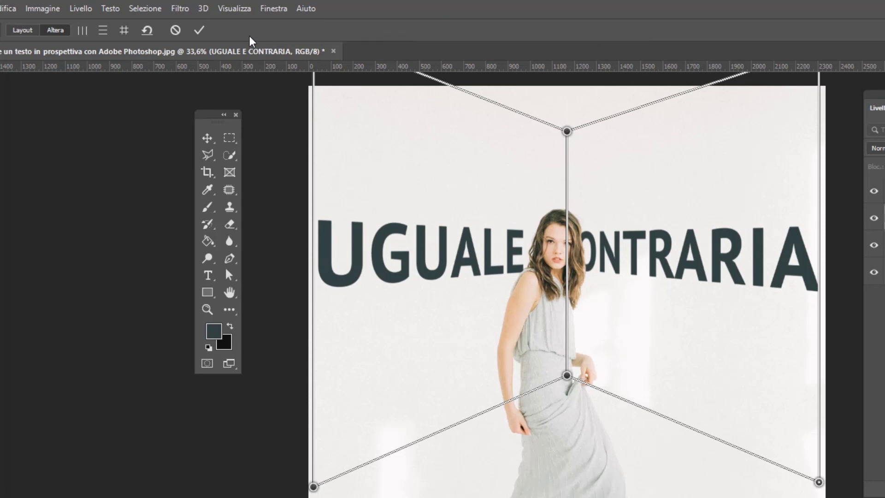
click(199, 31)
key(m)
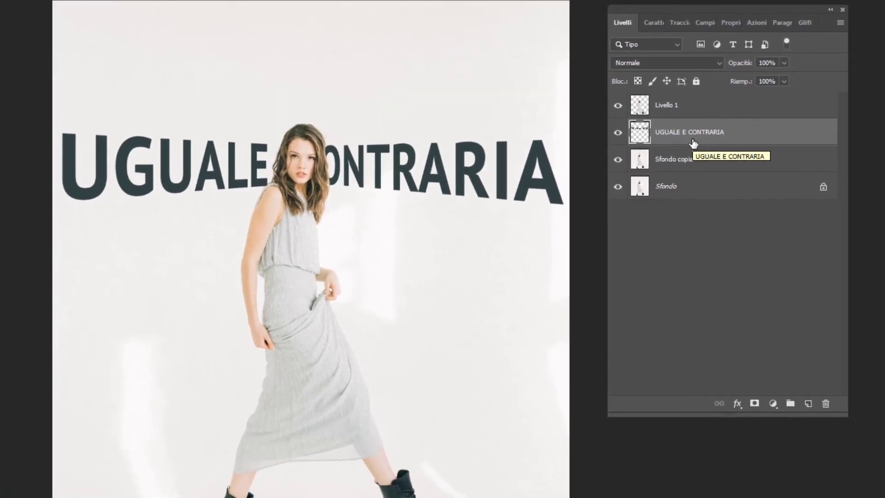
Open the list of layer effects for the UGUALE E CONTRARIA layer.
click(738, 404)
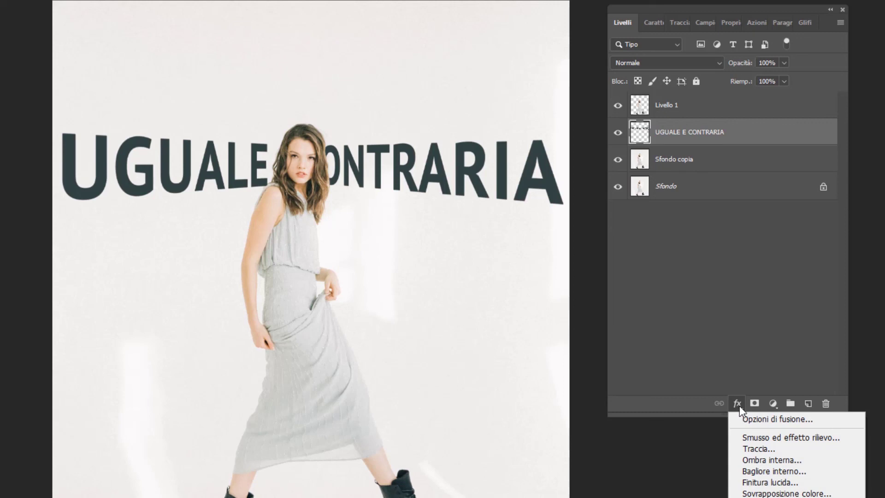